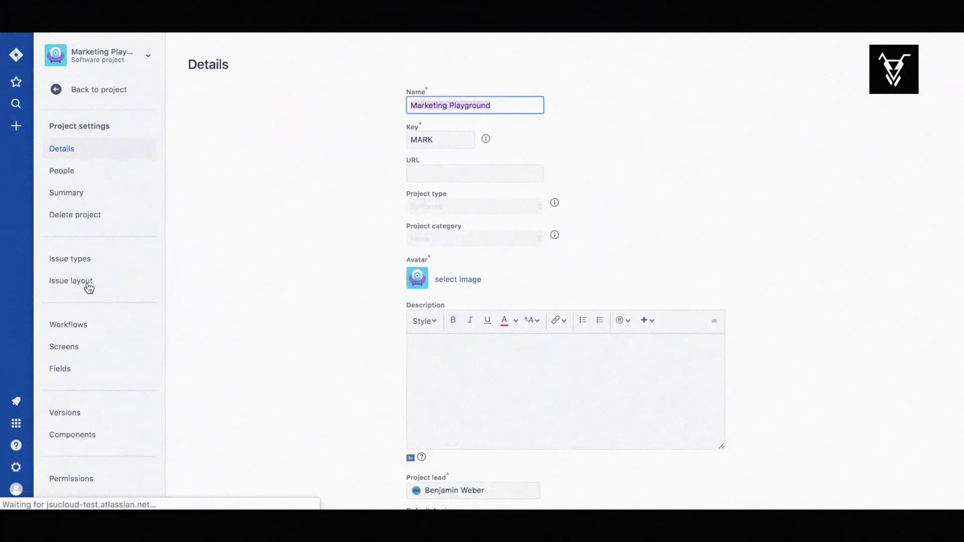
Open the draft workflow's In Progress (31) transition and show its six post functions.
{"action": "left_click", "coordinate": [76, 329]}
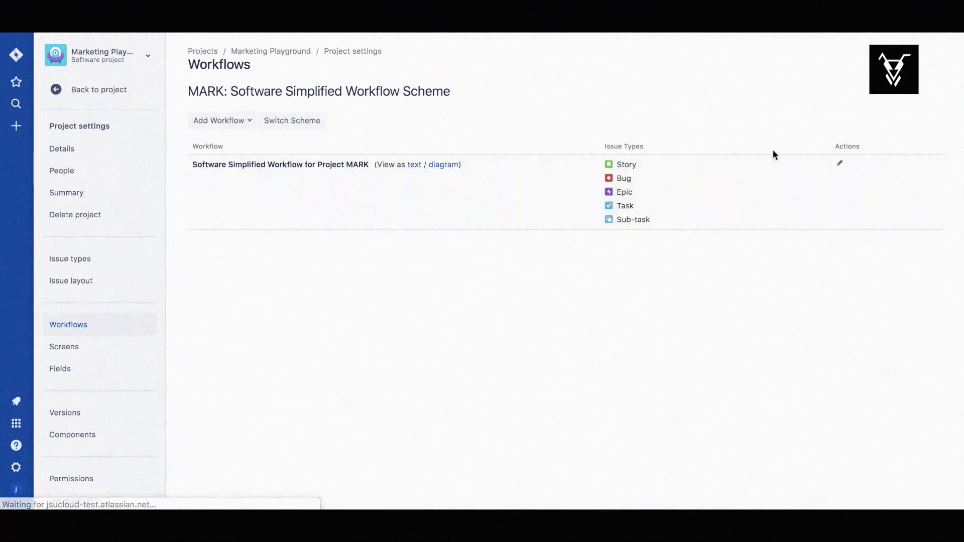
{"action": "left_click", "coordinate": [840, 167]}
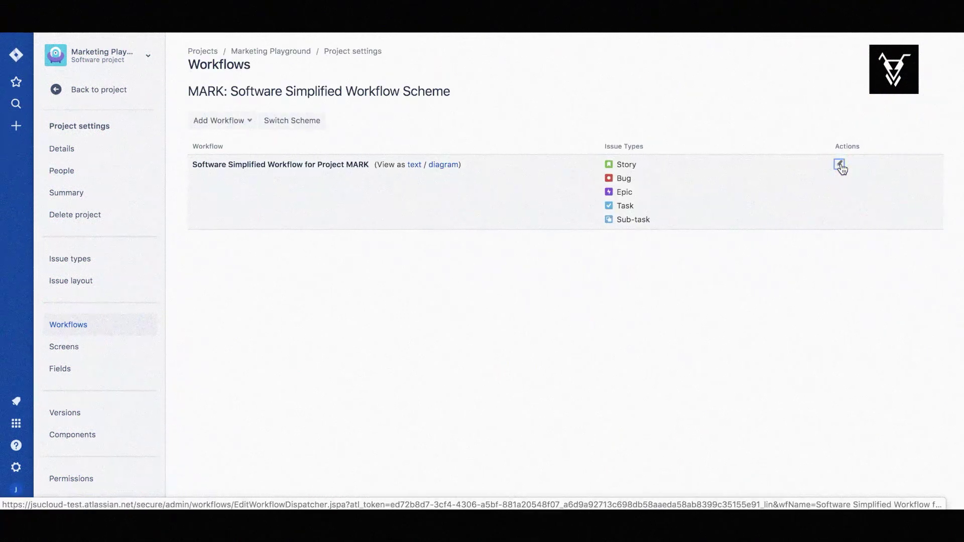
{"action": "scroll", "coordinate": [585, 121], "scroll_direction": "up", "scroll_amount": 10}
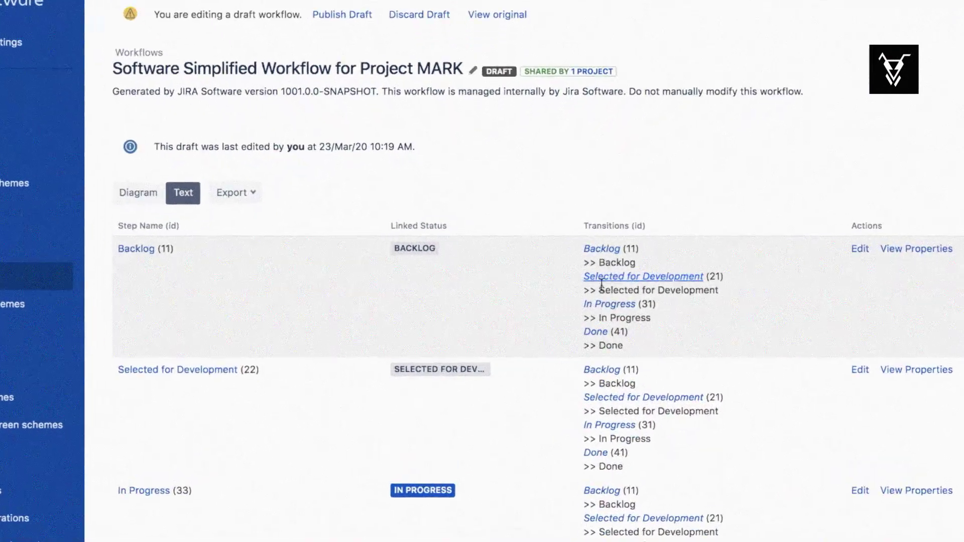
{"action": "left_click", "coordinate": [601, 305]}
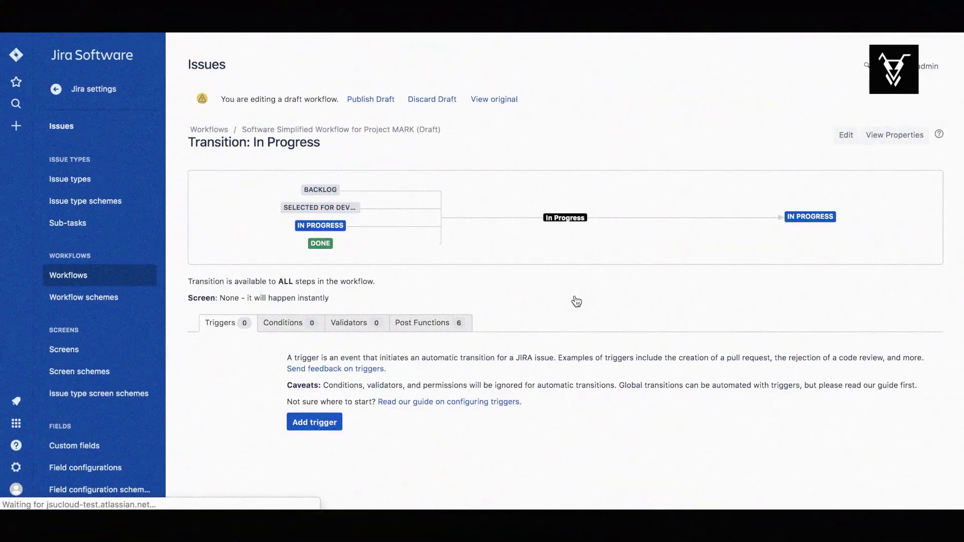
{"action": "left_click", "coordinate": [417, 327]}
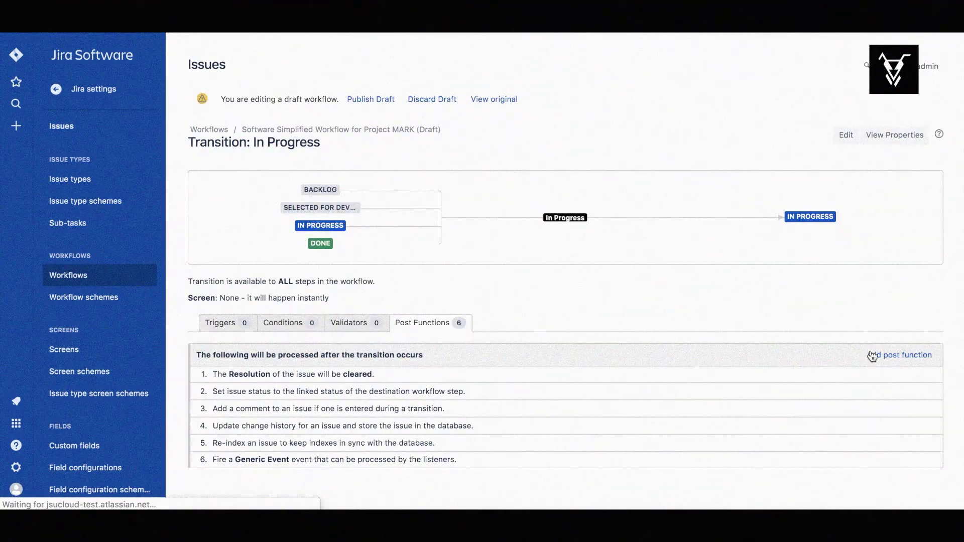
Add a new post function of type Create A Linked Issue (JSU).
{"action": "left_click", "coordinate": [883, 356]}
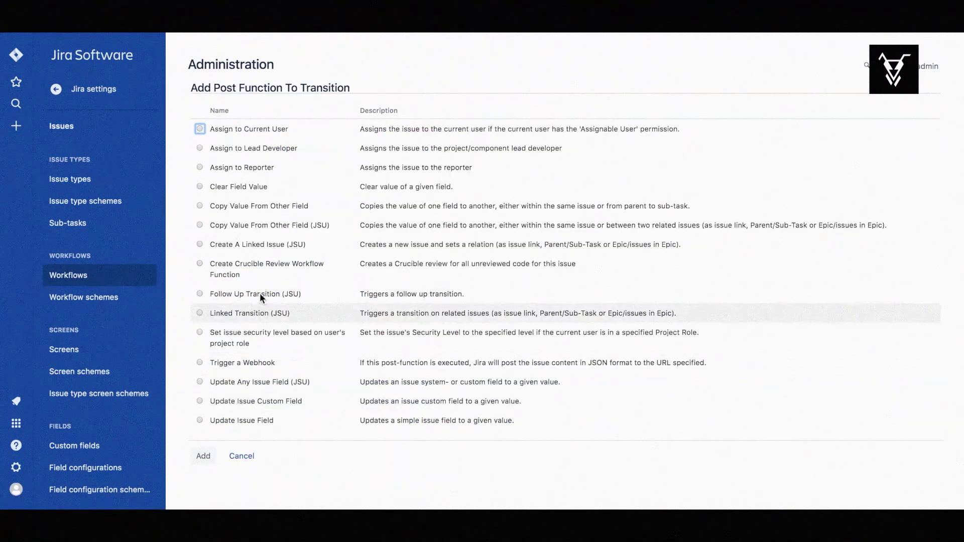
{"action": "left_click", "coordinate": [257, 242]}
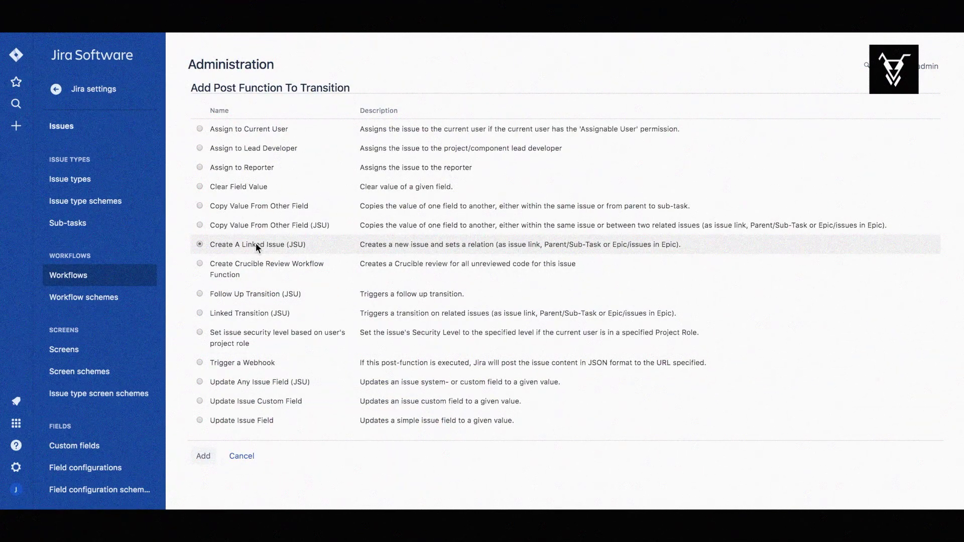
{"action": "left_click", "coordinate": [202, 457]}
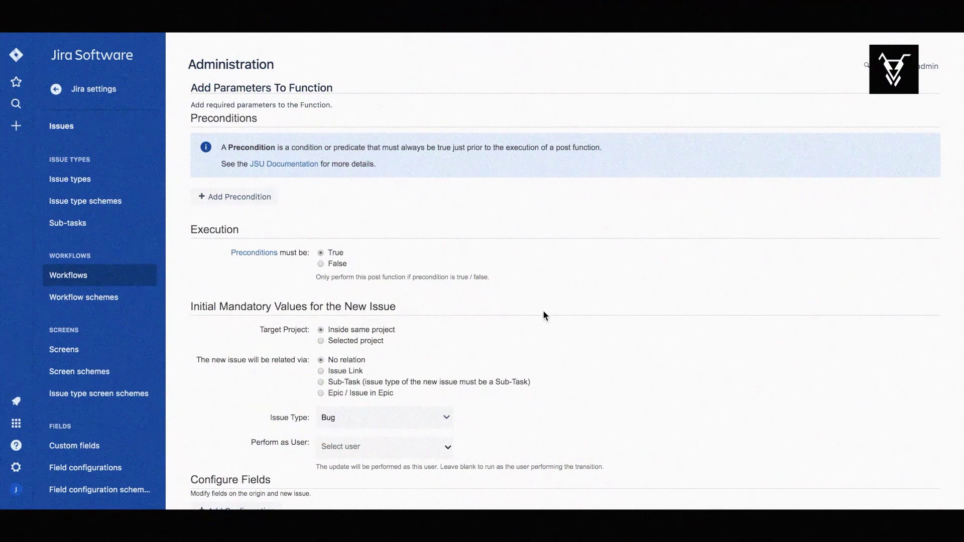
Relate the new issue via Sub-Task and set its Issue Type to Sub-task.
{"action": "scroll", "coordinate": [542, 313], "scroll_direction": "down", "scroll_amount": 2}
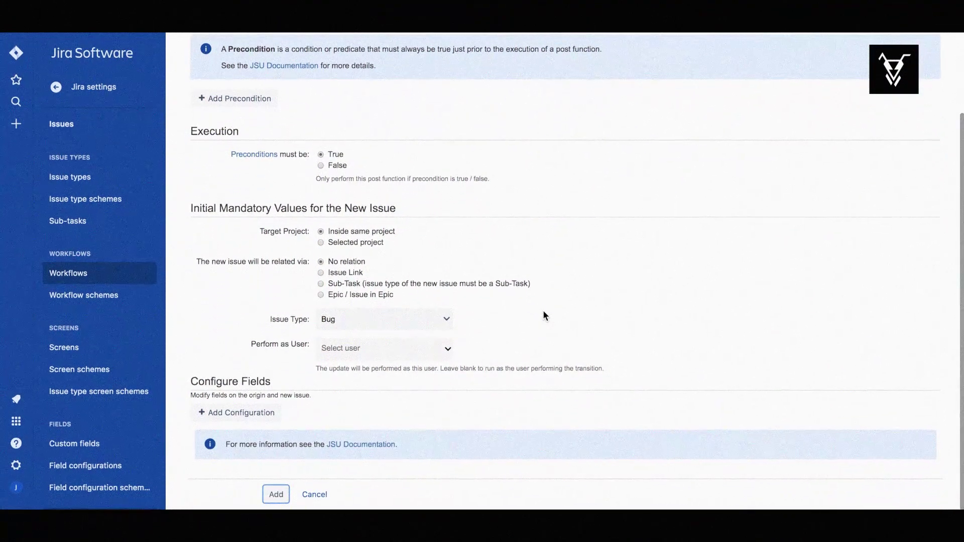
{"action": "left_click", "coordinate": [321, 286]}
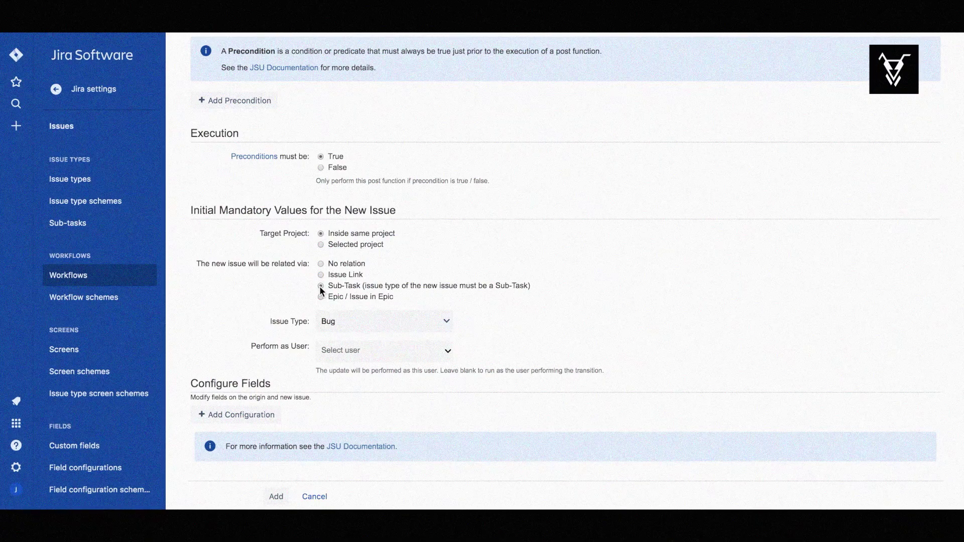
{"action": "left_click", "coordinate": [363, 323]}
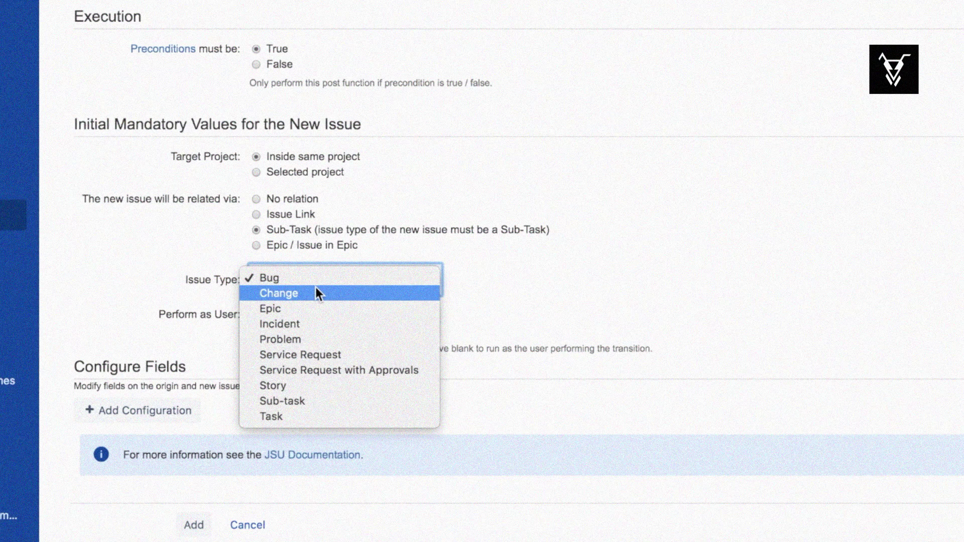
{"action": "left_click", "coordinate": [283, 401]}
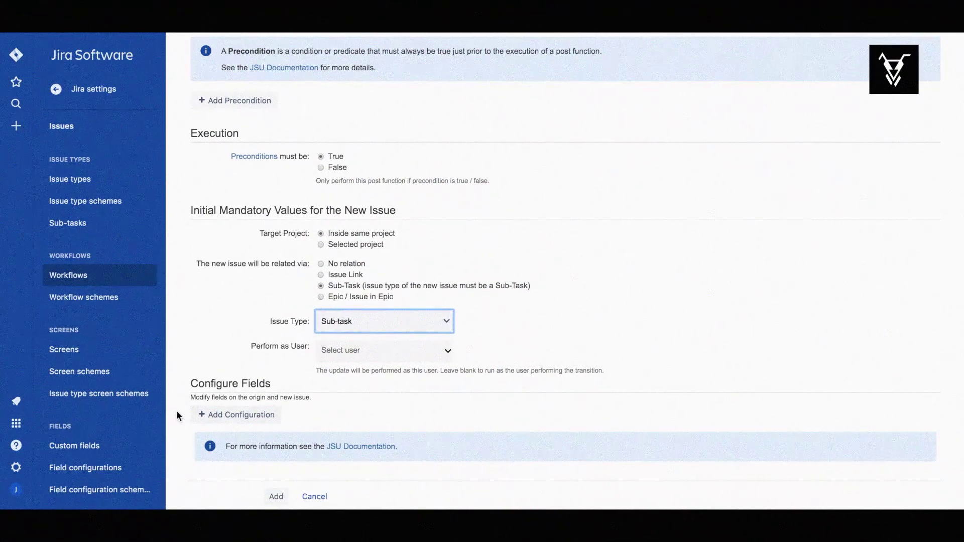
Add a Copy to New rule copying the origin's Assignee into the new issue's Assignee.
{"action": "left_click", "coordinate": [257, 416]}
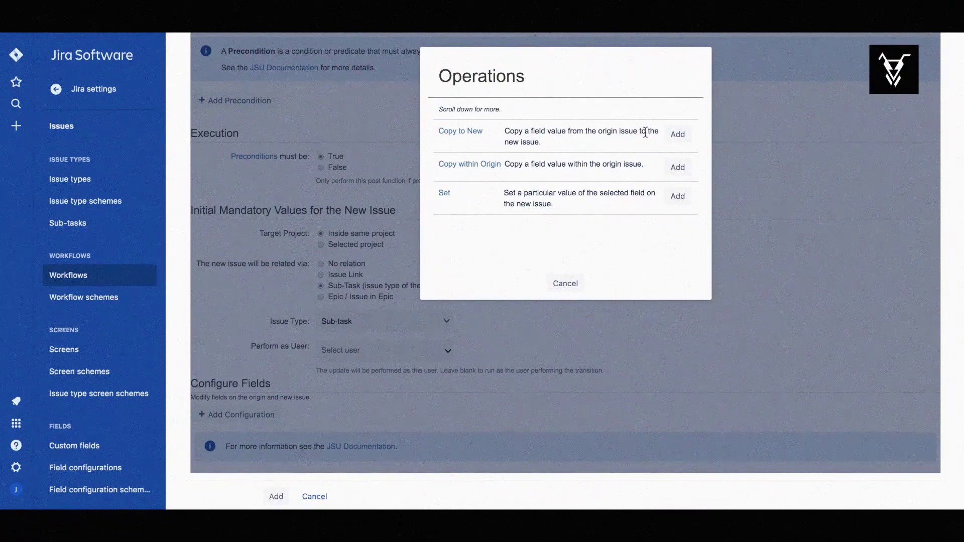
{"action": "left_click", "coordinate": [674, 141]}
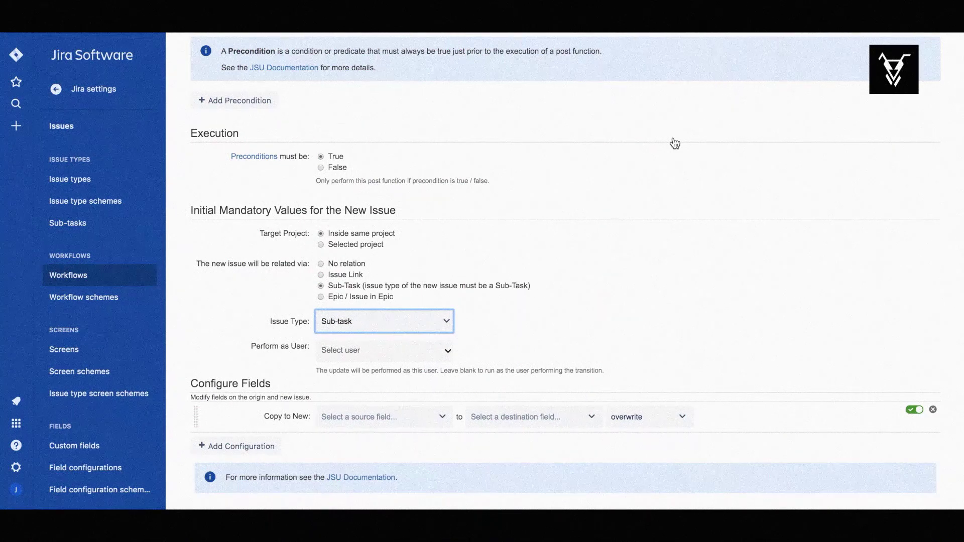
{"action": "left_click", "coordinate": [376, 417]}
{"action": "type", "text": "assi"}
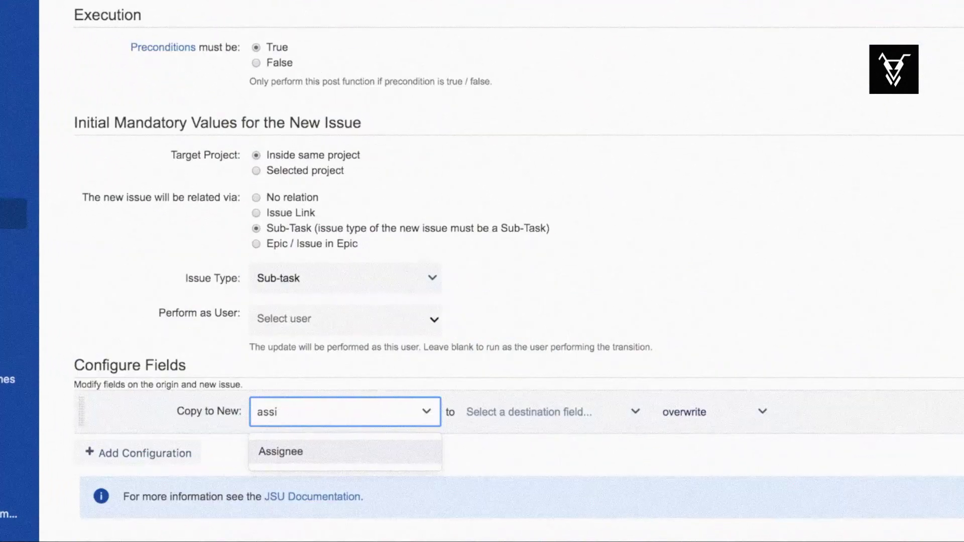
{"action": "key", "text": "Return"}
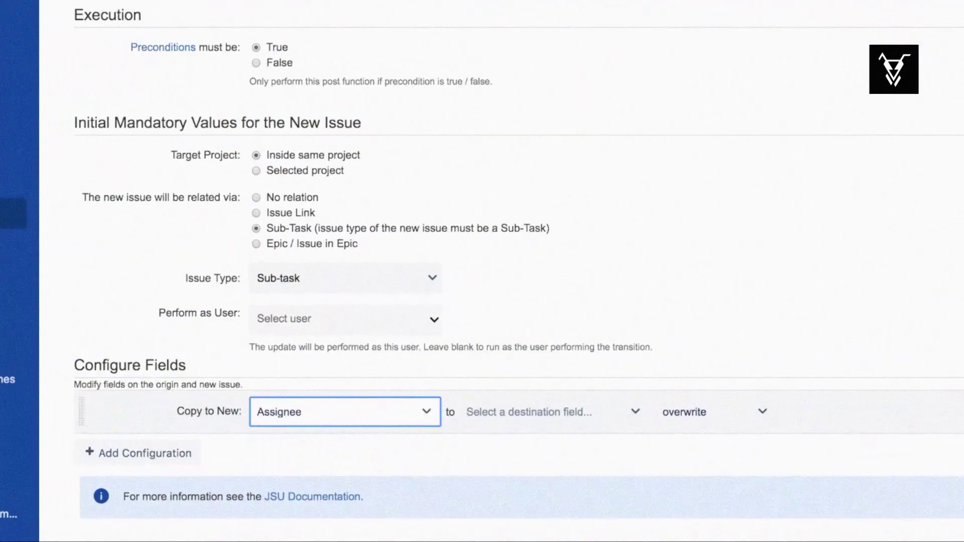
{"action": "left_click", "coordinate": [513, 410]}
{"action": "type", "text": "assi"}
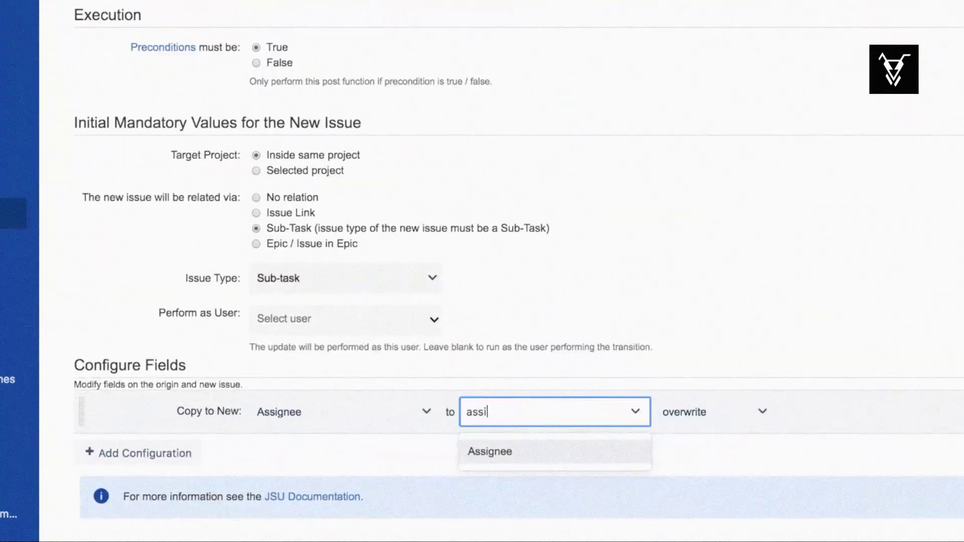
{"action": "key", "text": "Return"}
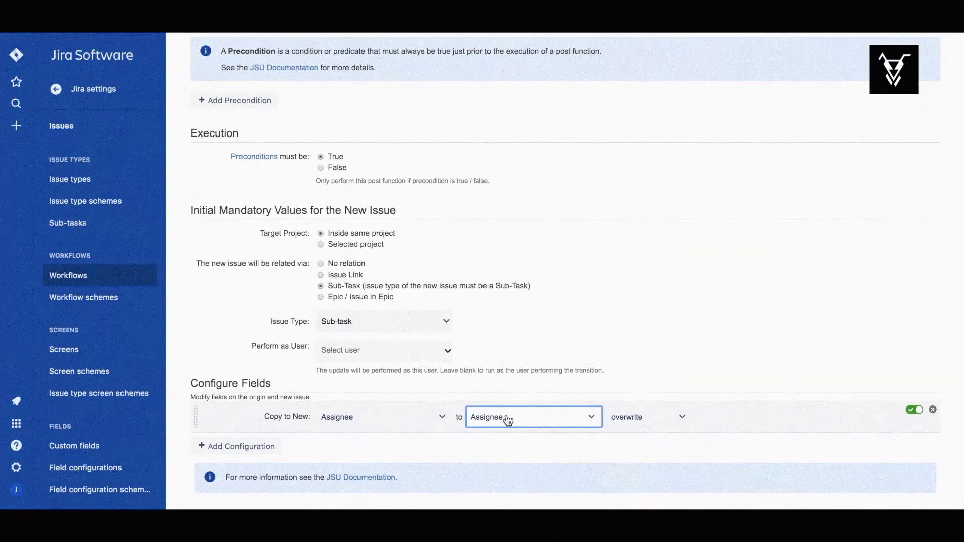
Add a Copy within Origin rule copying Summary into Description.
{"action": "left_click", "coordinate": [263, 447]}
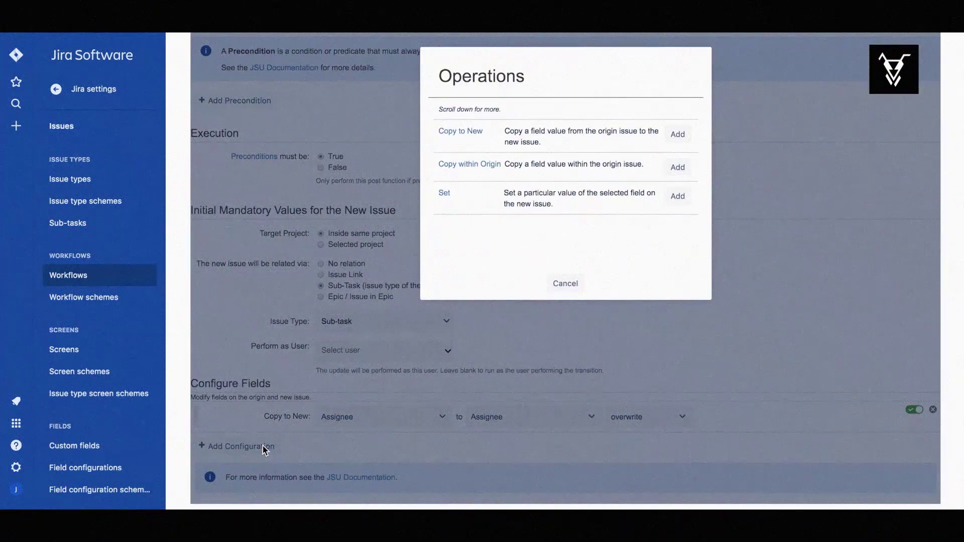
{"action": "left_click", "coordinate": [677, 168]}
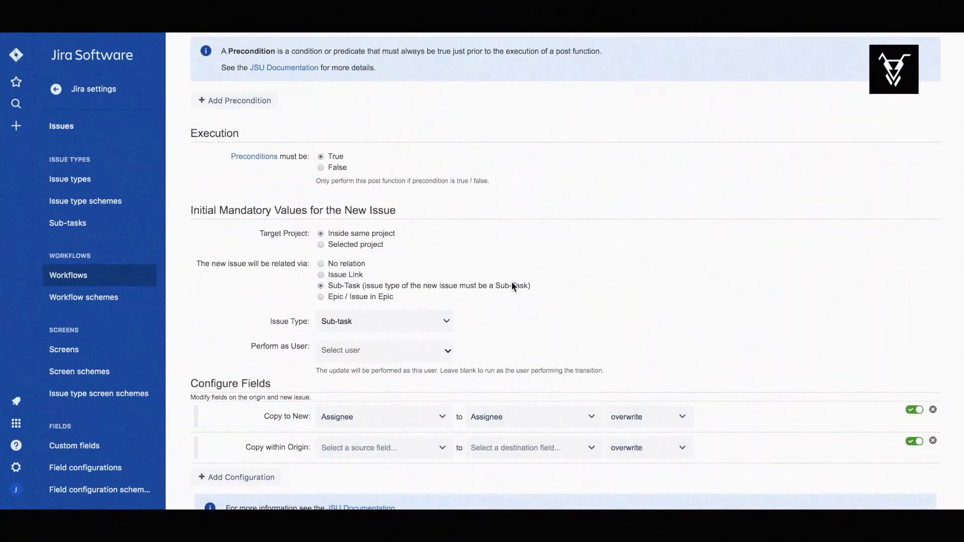
{"action": "left_click", "coordinate": [428, 455]}
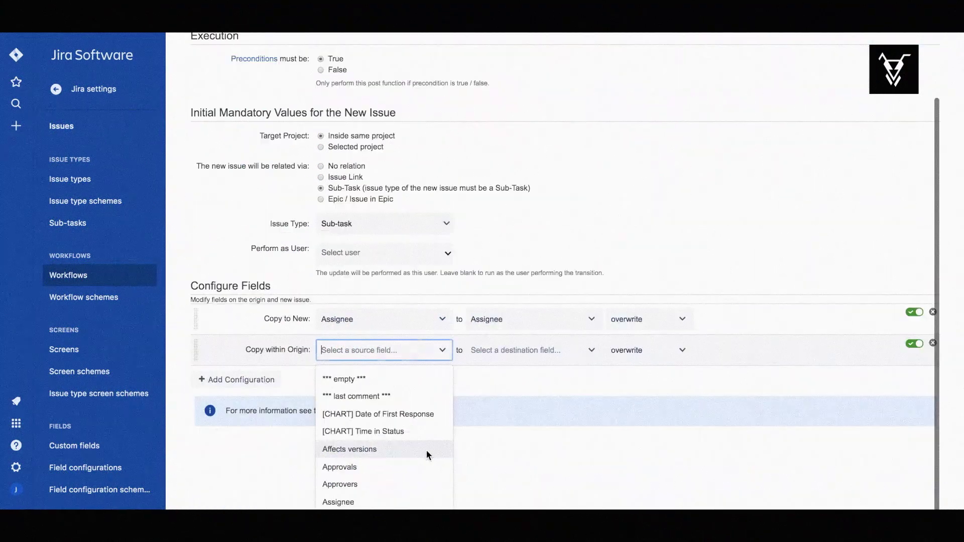
{"action": "type", "text": "summ"}
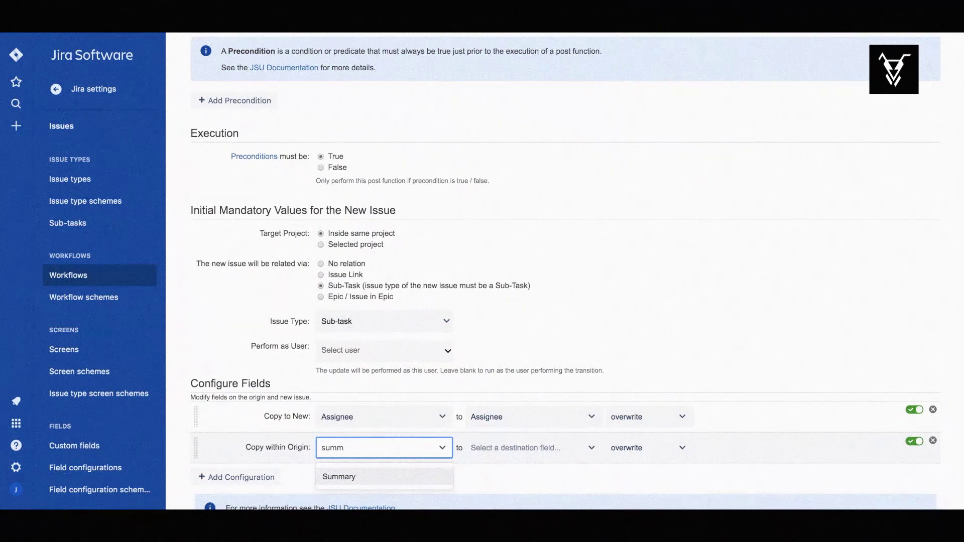
{"action": "key", "text": "Return"}
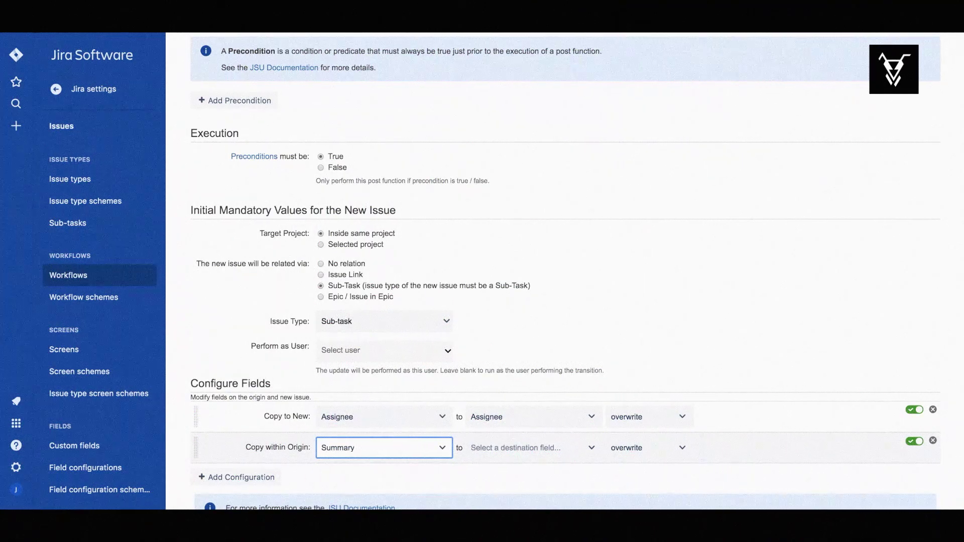
{"action": "left_click", "coordinate": [582, 454]}
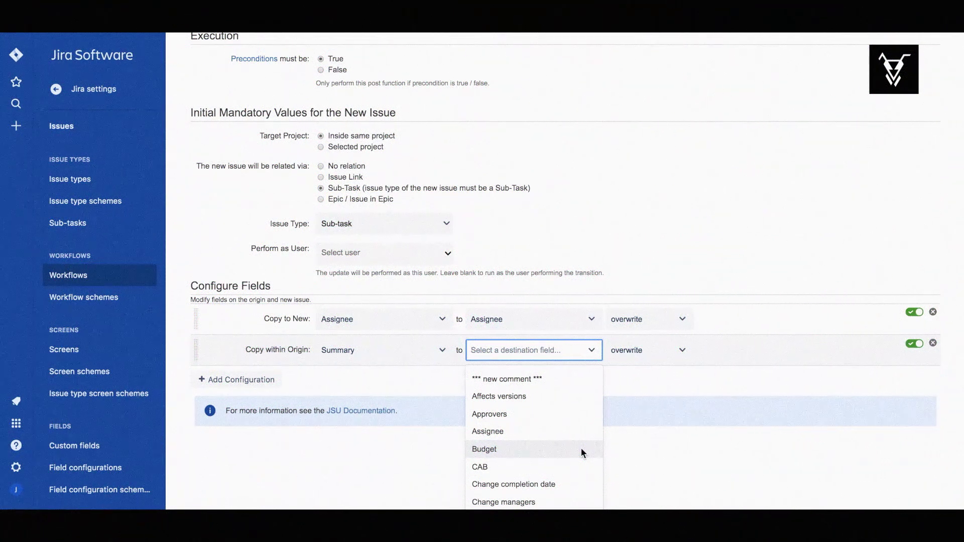
{"action": "type", "text": "des"}
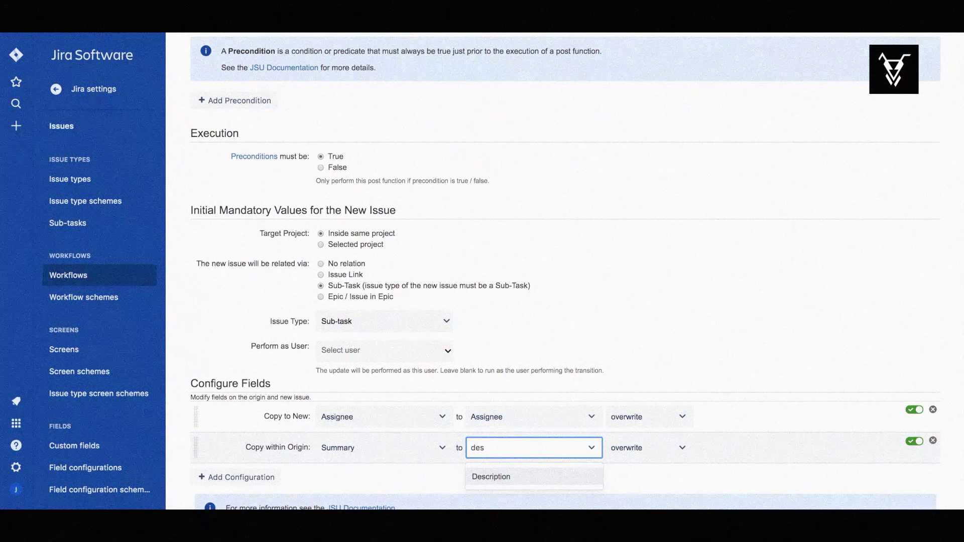
{"action": "key", "text": "Return"}
Make the Summary copy prepend to Description using a '-' separator.
{"action": "left_click", "coordinate": [648, 452]}
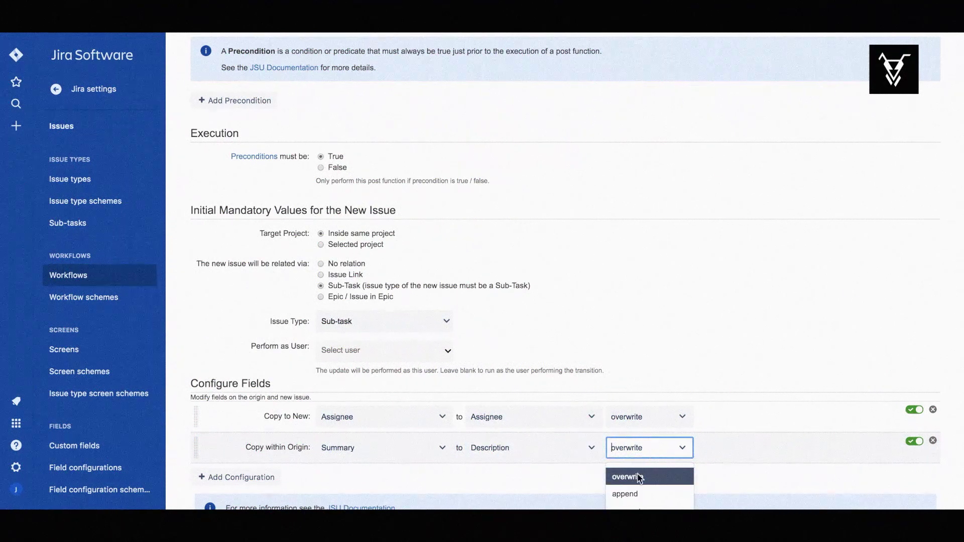
{"action": "scroll", "coordinate": [738, 429], "scroll_direction": "down", "scroll_amount": 2}
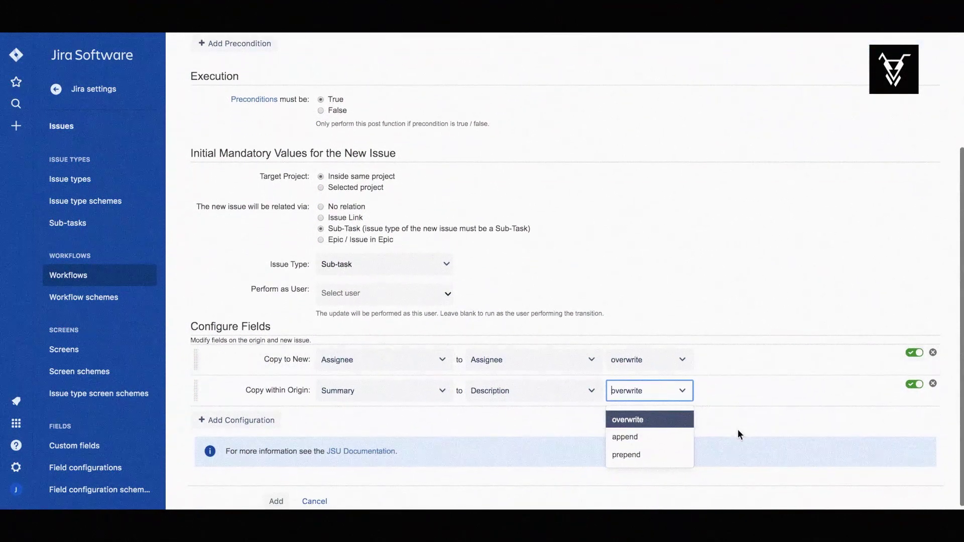
{"action": "left_click", "coordinate": [650, 454]}
{"action": "left_click", "coordinate": [723, 391]}
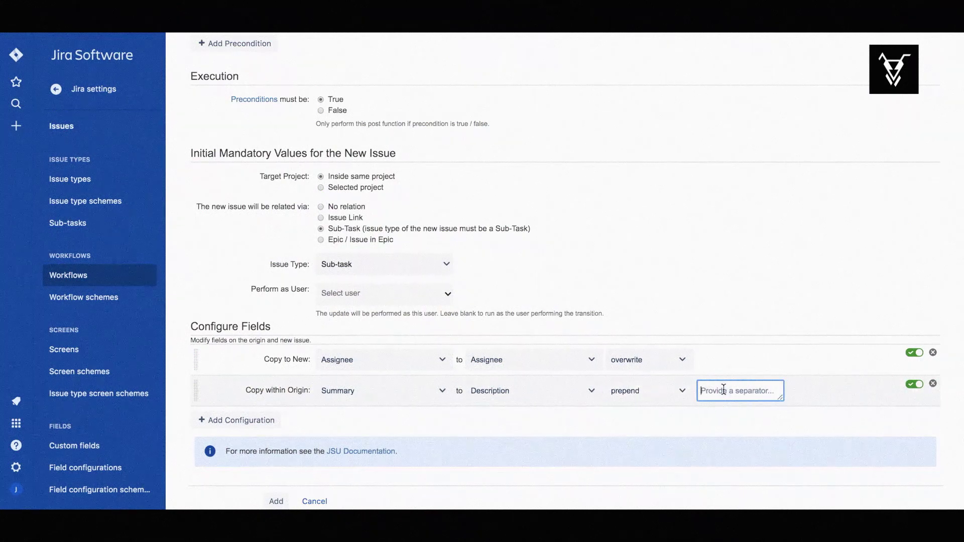
{"action": "type", "text": "-"}
{"action": "left_click", "coordinate": [266, 425]}
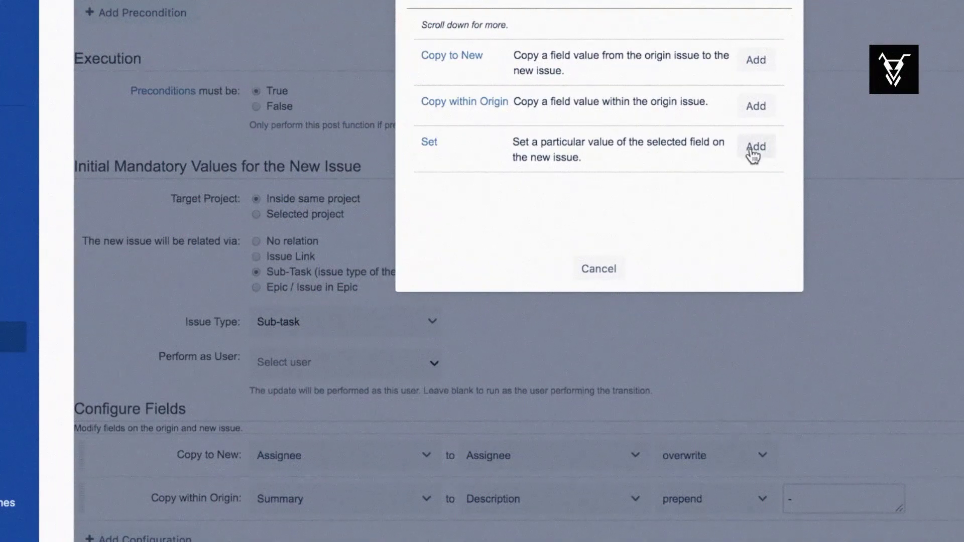
Add a Set rule putting 'Create Contract' into the sub-task's Summary, then save the post function.
{"action": "left_click", "coordinate": [753, 151]}
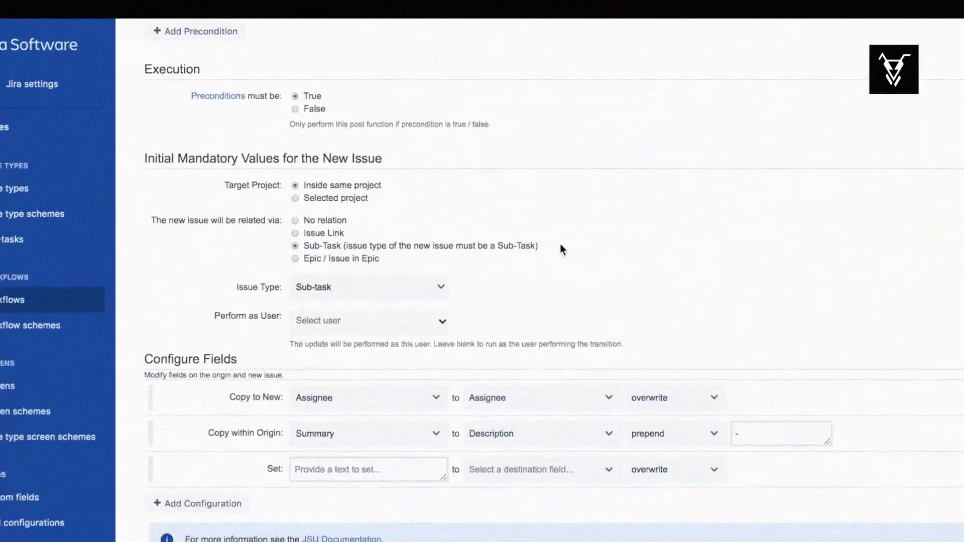
{"action": "left_click", "coordinate": [346, 418]}
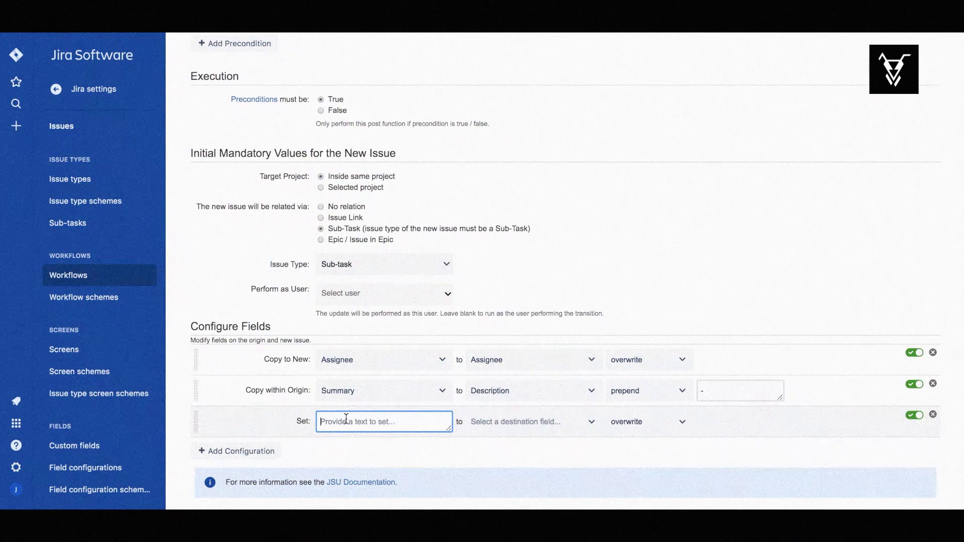
{"action": "type", "text": "Create Contract"}
{"action": "left_click", "coordinate": [553, 422]}
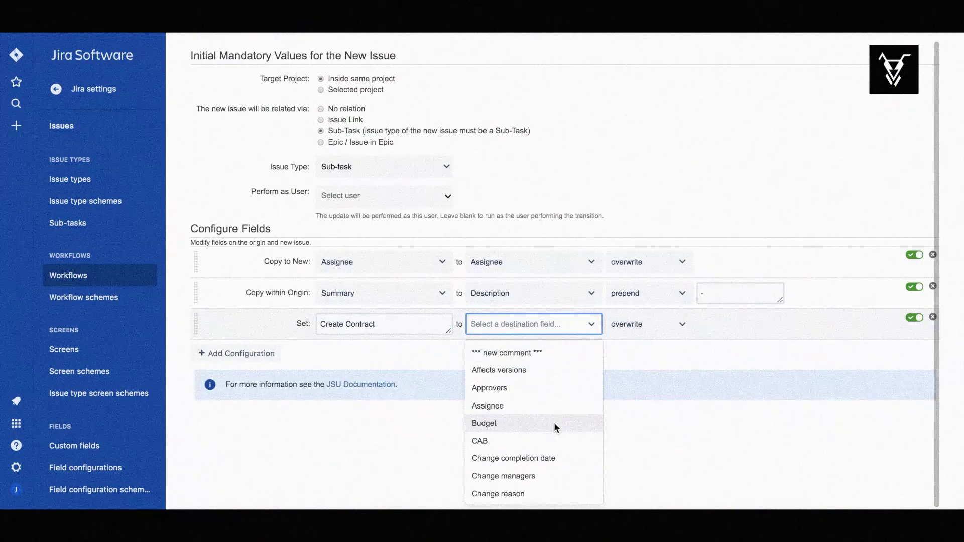
{"action": "type", "text": "summ"}
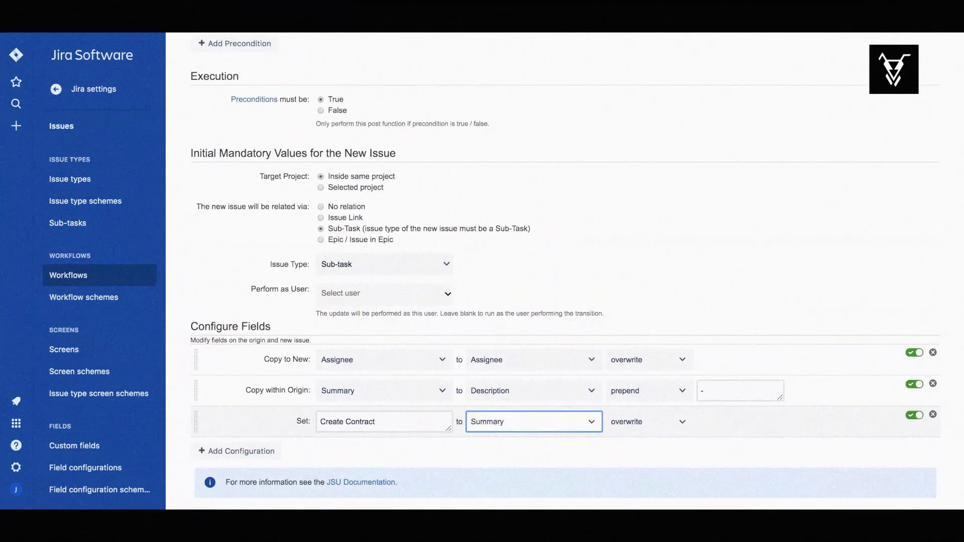
{"action": "scroll", "coordinate": [523, 454], "scroll_direction": "down", "scroll_amount": 2}
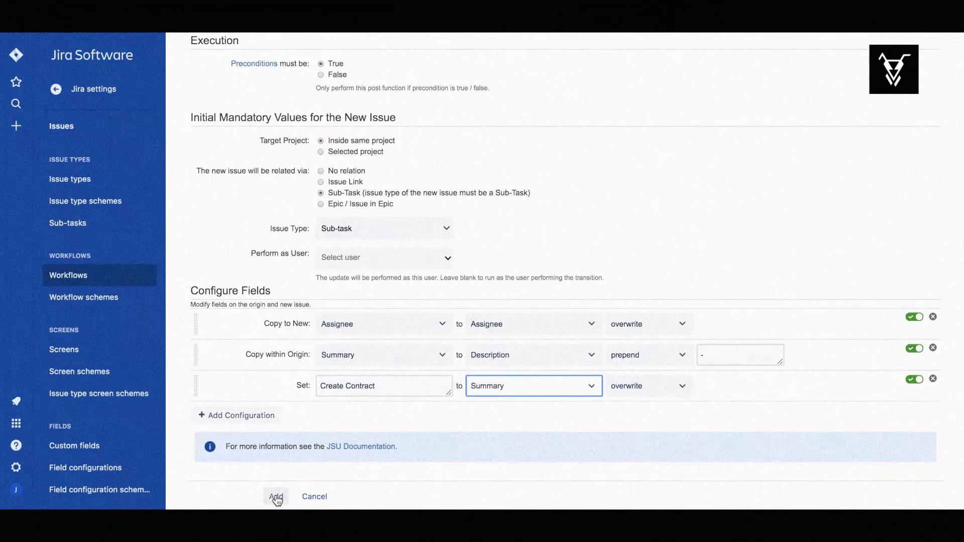
{"action": "left_click", "coordinate": [275, 497]}
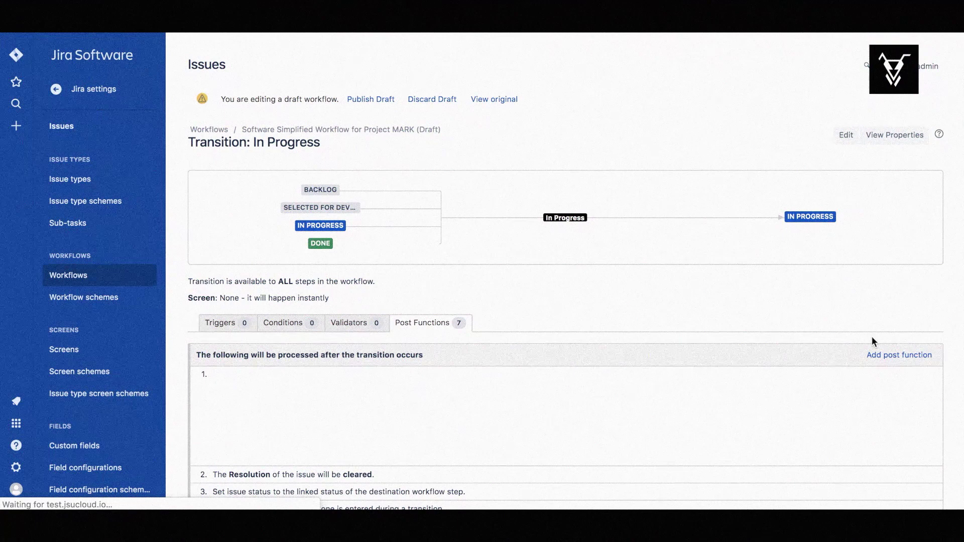
Scroll down the In Progress transition page to review its post functions.
{"action": "scroll", "coordinate": [890, 329], "scroll_direction": "down", "scroll_amount": 1}
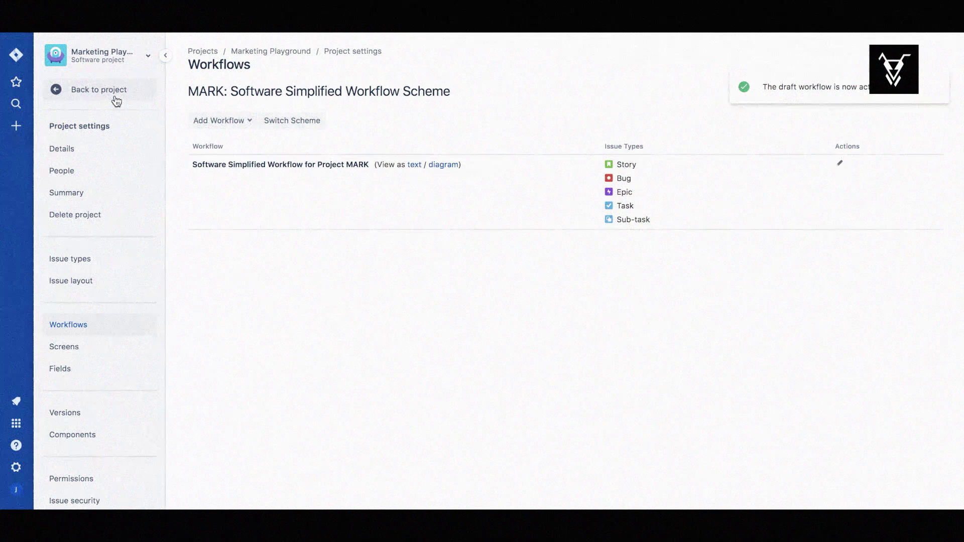
Create a Task summarized 'Hiring Marketing Assistant' in the Marketing Playground project.
{"action": "left_click", "coordinate": [117, 99]}
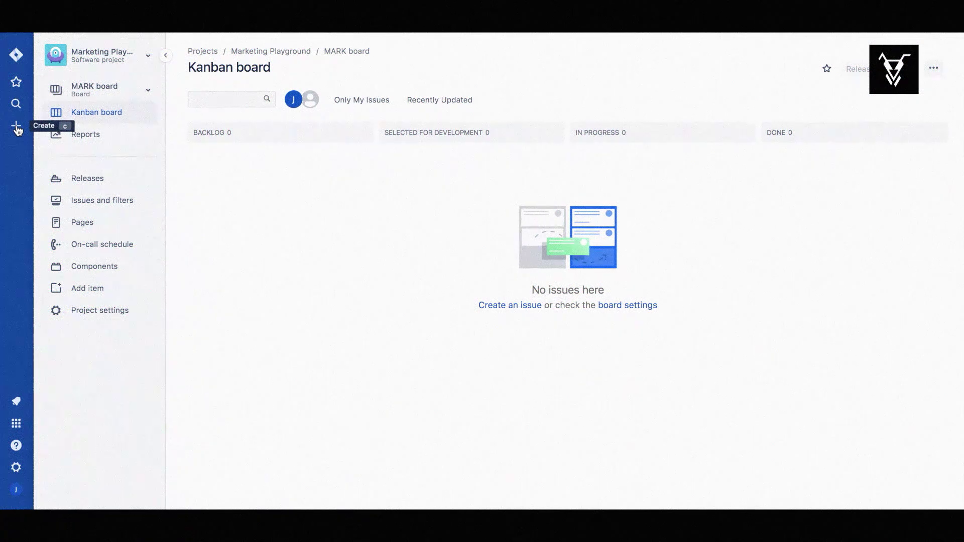
{"action": "left_click", "coordinate": [17, 128]}
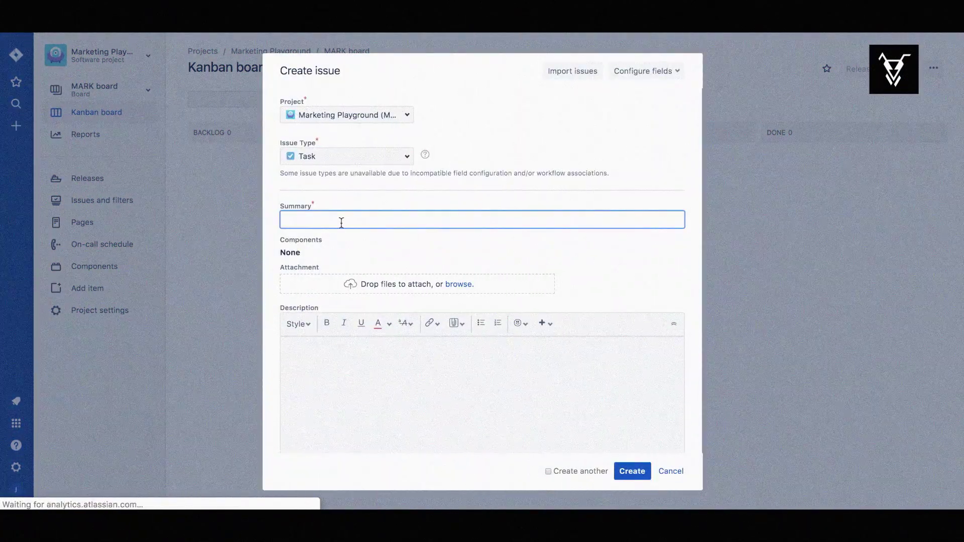
{"action": "type", "text": "Hirin"}
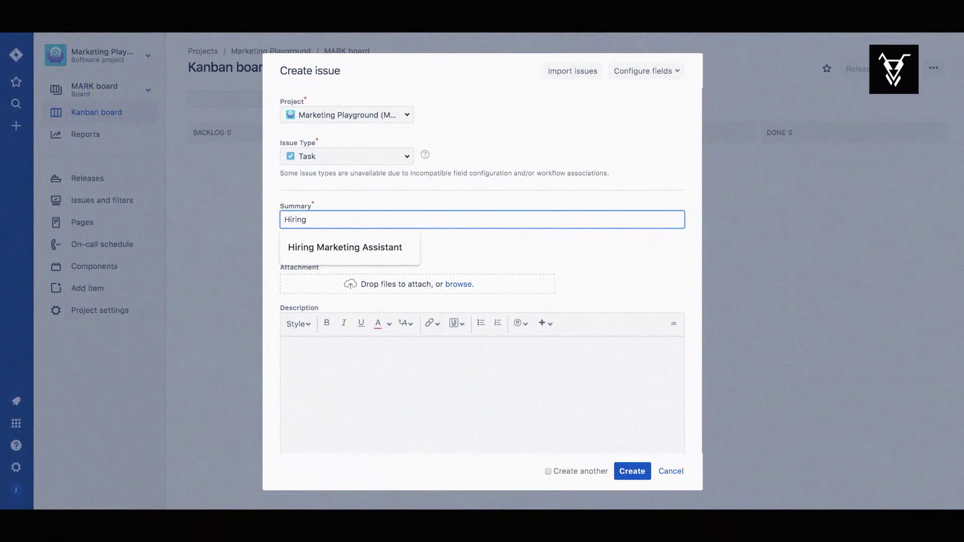
{"action": "type", "text": "g"}
{"action": "key", "text": "Down"}
{"action": "key", "text": "Return"}
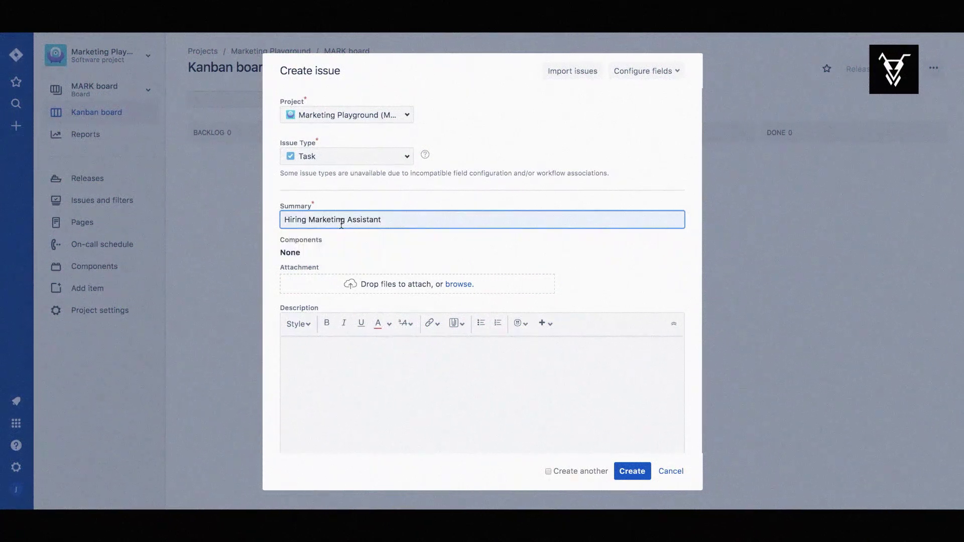
{"action": "left_click", "coordinate": [633, 472]}
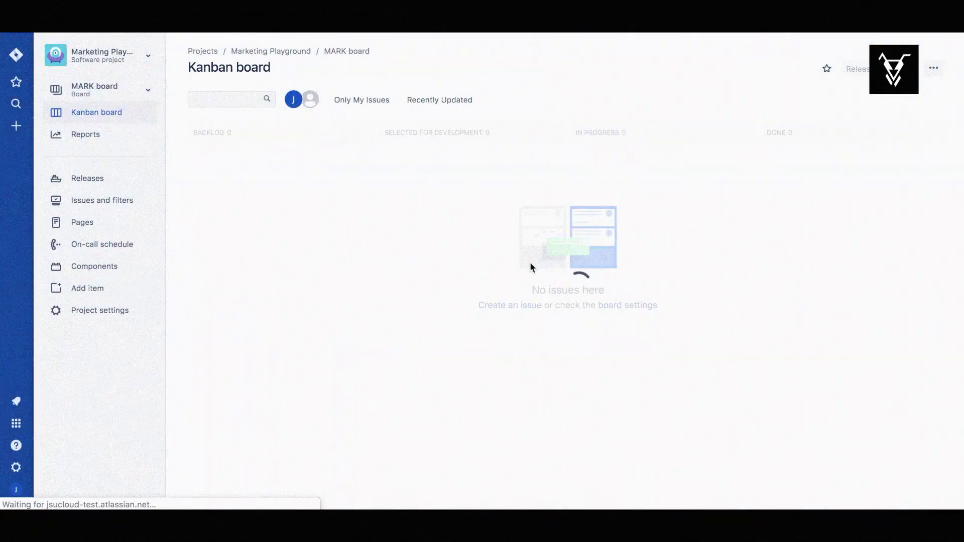
Assign MARK-18 to yourself and save its description as 'Onboarding process'.
{"action": "left_click", "coordinate": [280, 167]}
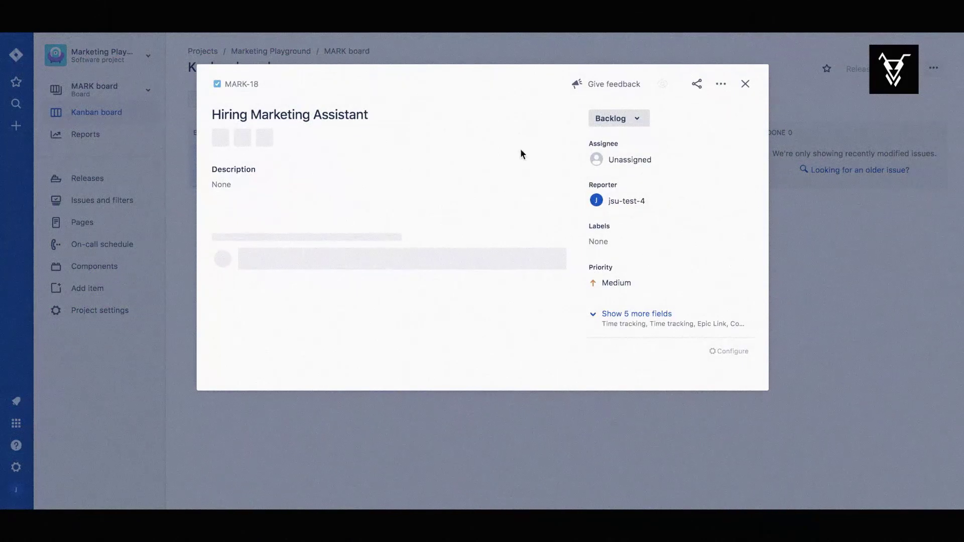
{"action": "left_click", "coordinate": [621, 159]}
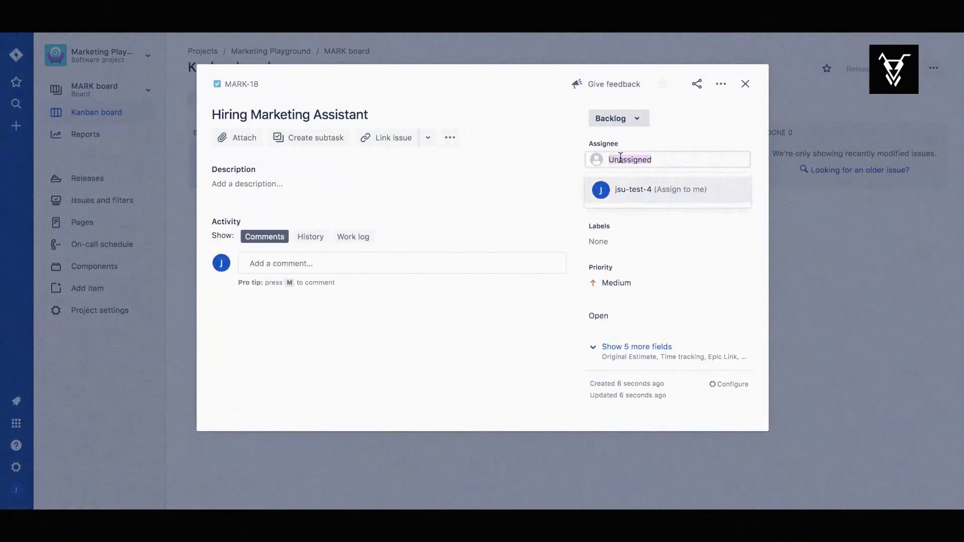
{"action": "left_click", "coordinate": [616, 188]}
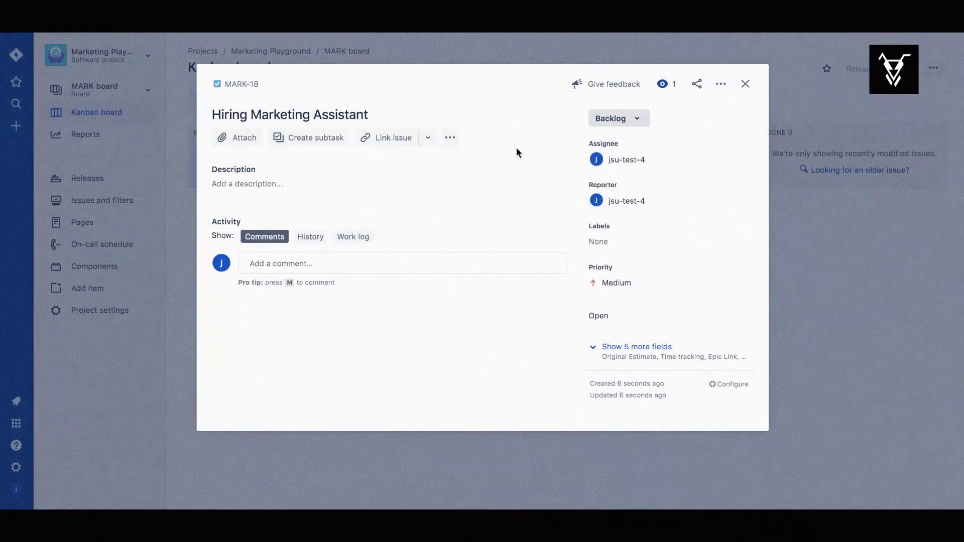
{"action": "left_click", "coordinate": [241, 184]}
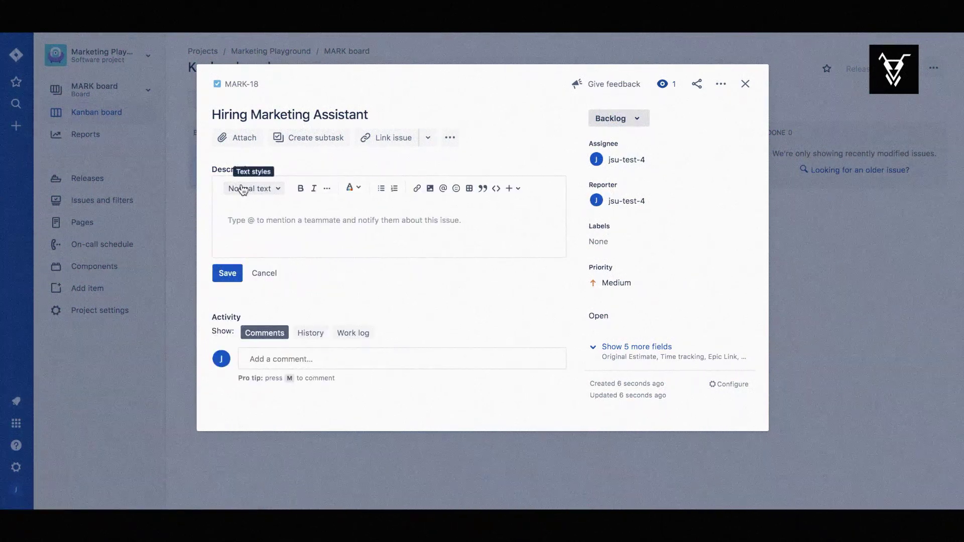
{"action": "type", "text": "Onbo"}
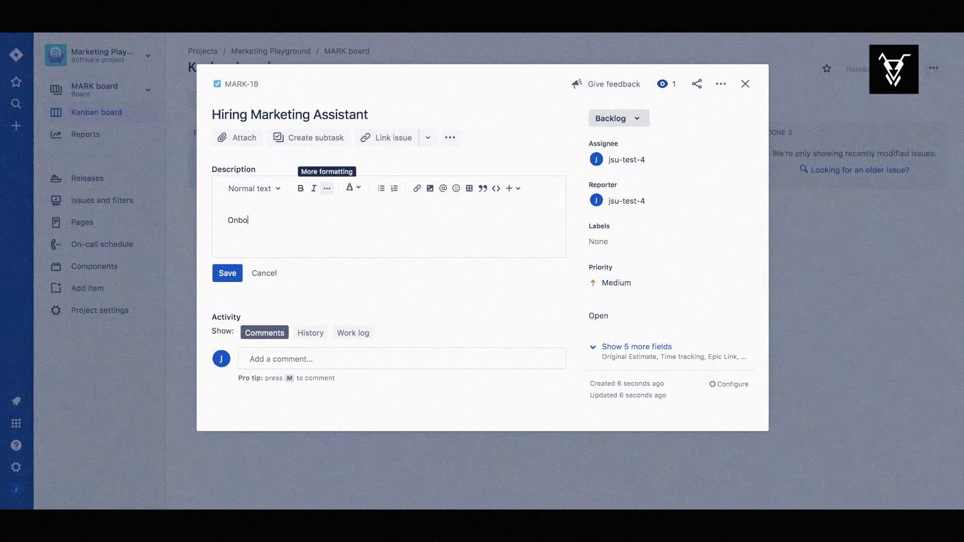
{"action": "type", "text": "arding process"}
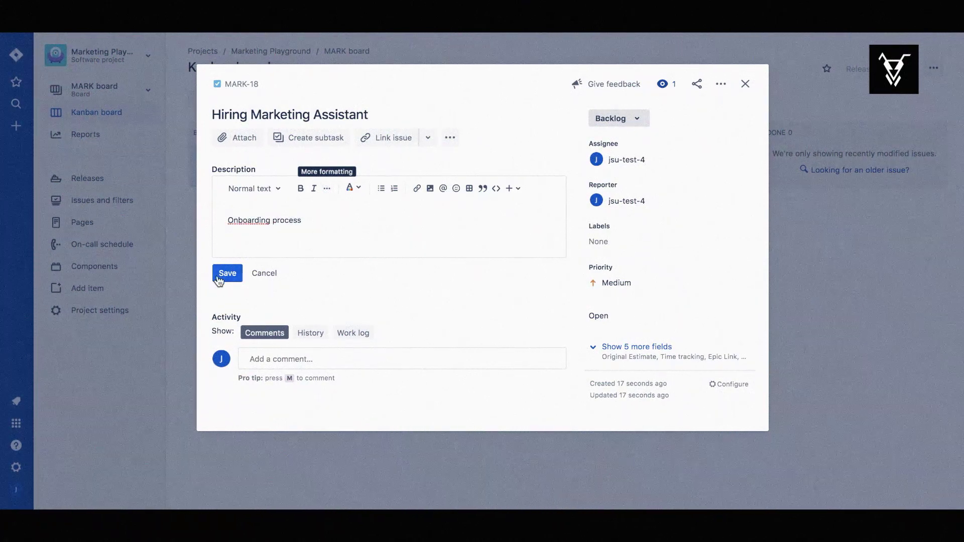
{"action": "left_click", "coordinate": [219, 278]}
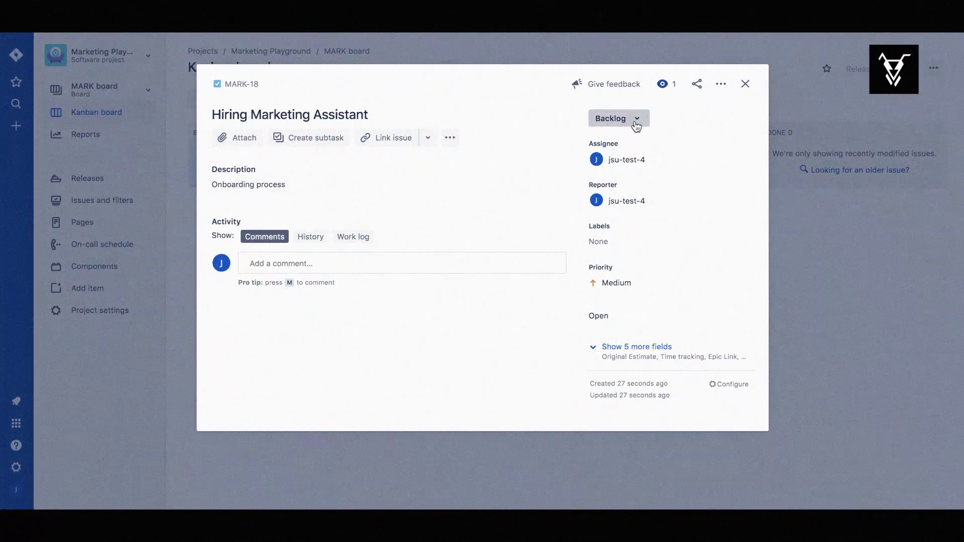
Transition MARK-18 from Backlog to In Progress.
{"action": "left_click", "coordinate": [635, 120]}
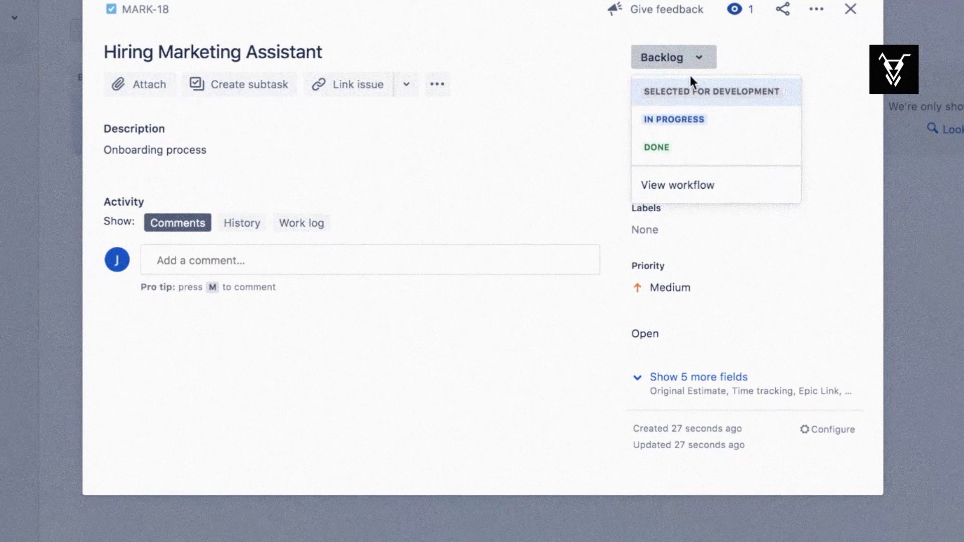
{"action": "left_click", "coordinate": [666, 121]}
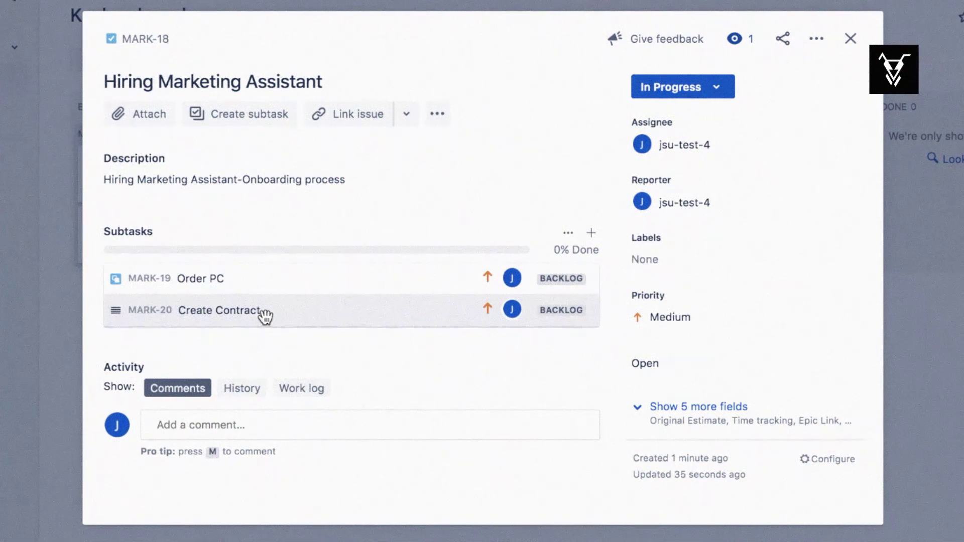
Open sub-task MARK-19 'Order PC' to confirm it is in Backlog with the parent's assignee.
{"action": "left_click", "coordinate": [273, 285]}
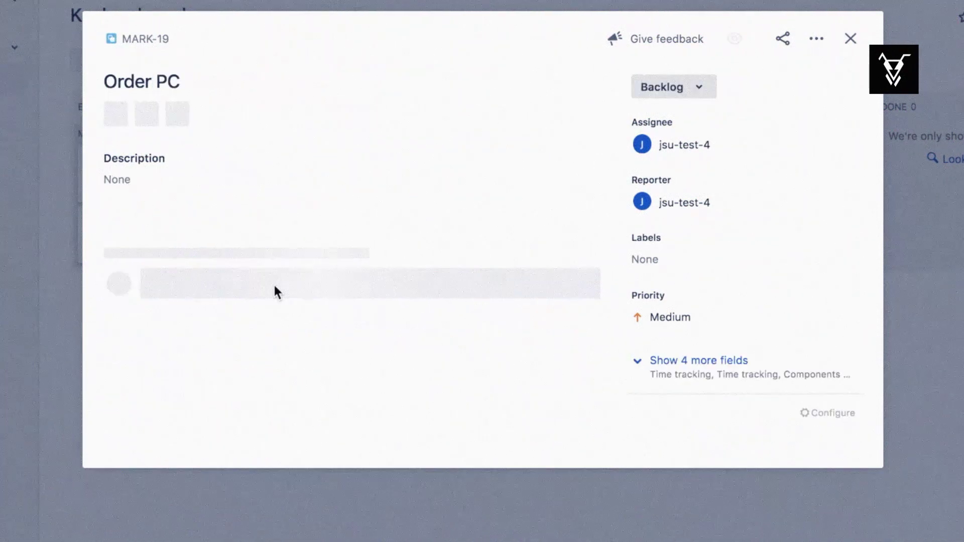